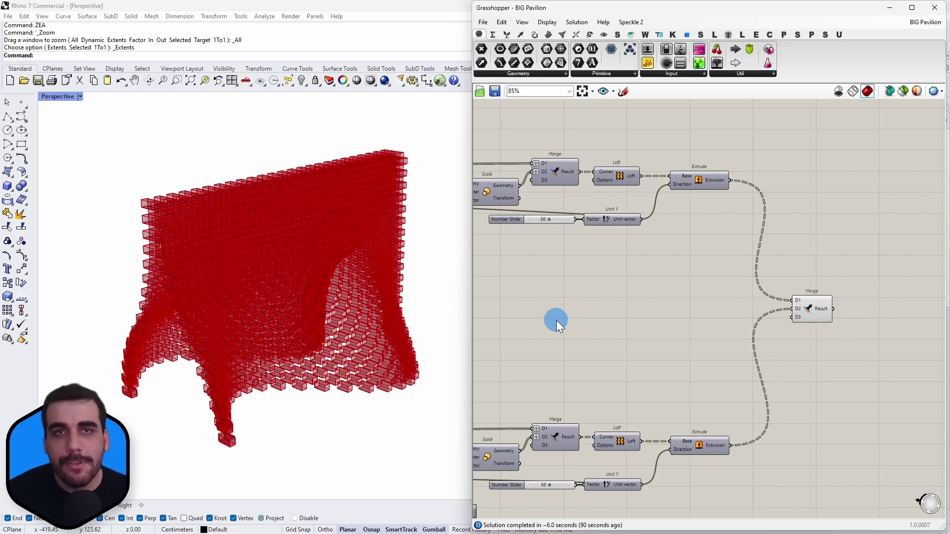
Step: Orbit the pavilion, then zoom the canvas to 118% with the Merge component centred
{"action": "left_click_drag", "start_coordinate": [410, 343], "coordinate": [438, 345]}
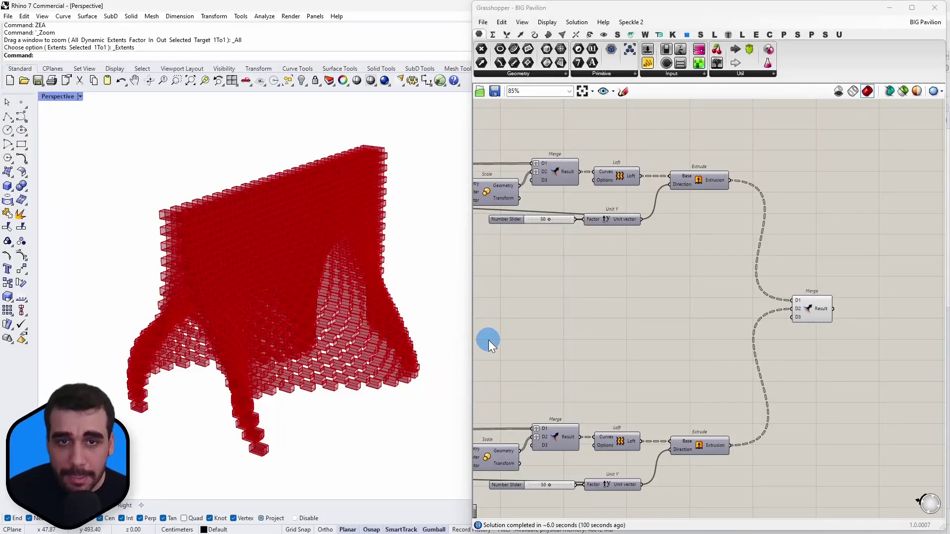
{"action": "scroll", "coordinate": [633, 357], "scroll_direction": "up", "scroll_amount": 1}
{"action": "scroll", "coordinate": [733, 321], "scroll_direction": "up", "scroll_amount": 1}
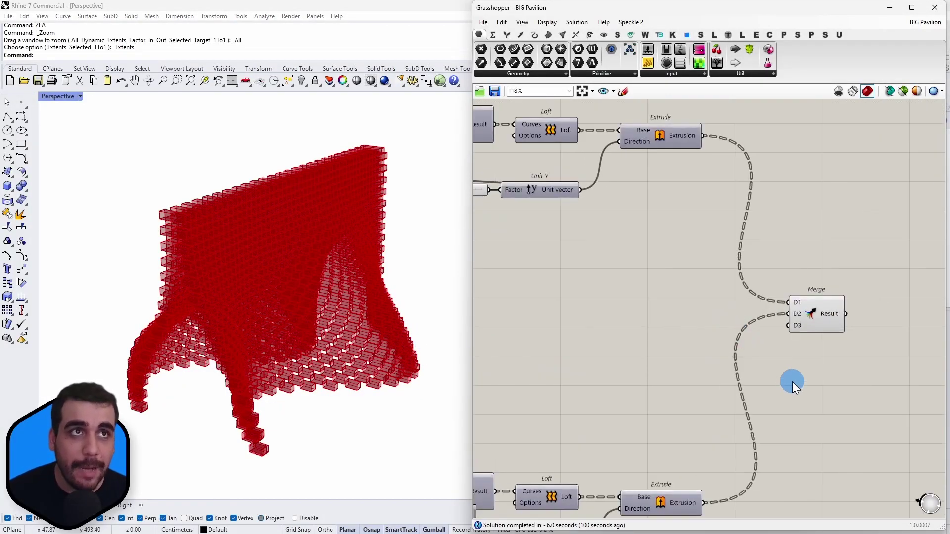
{"action": "left_click_drag", "start_coordinate": [791, 381], "coordinate": [609, 386]}
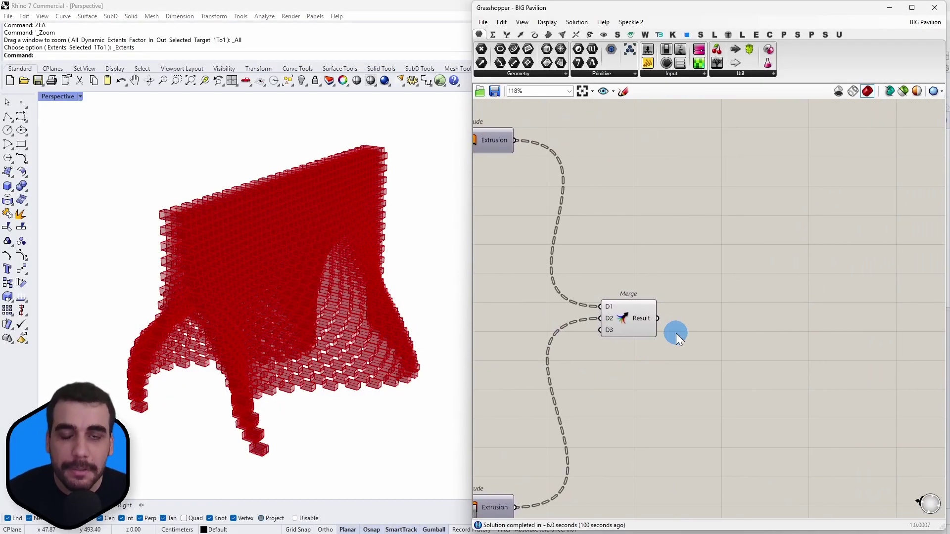
Step: Place a Speckle Send component on the canvas beside Merge
{"action": "double_click", "coordinate": [731, 325]}
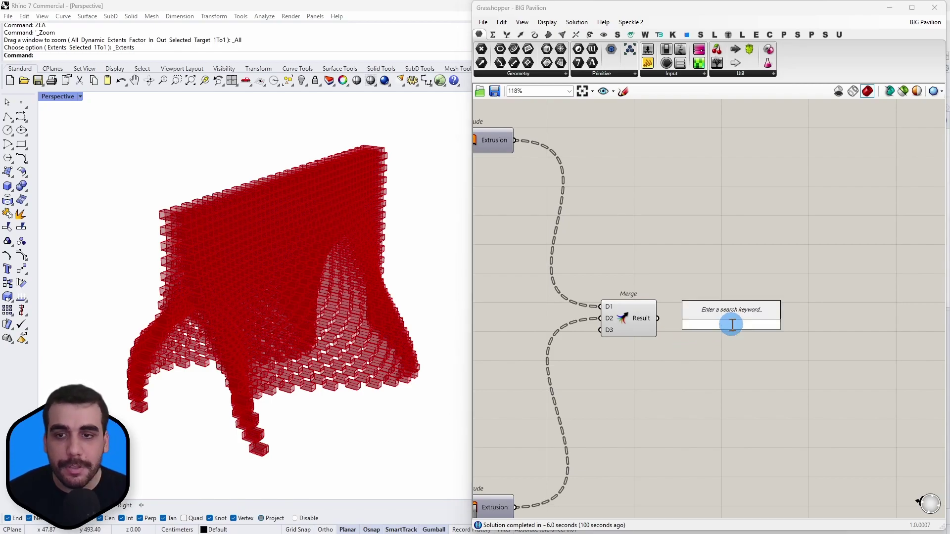
{"action": "type", "text": "send"}
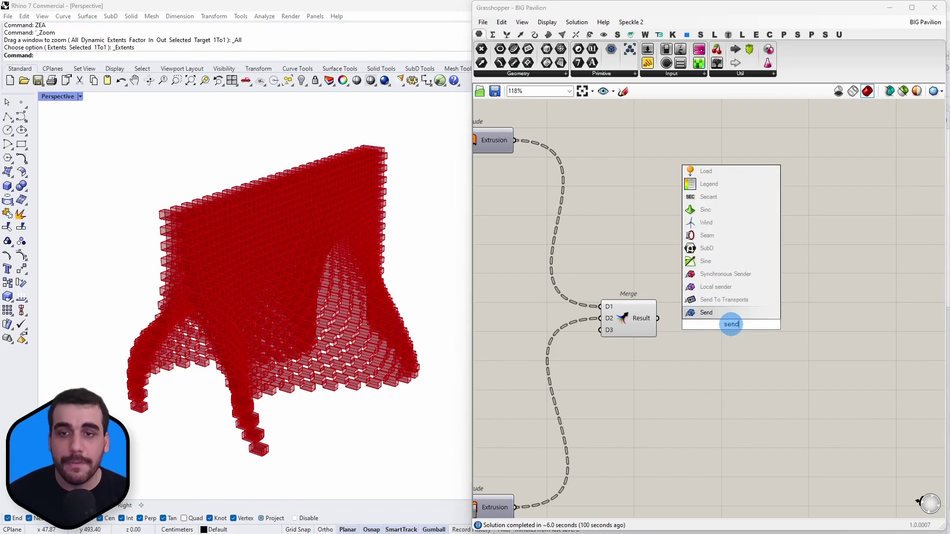
{"action": "key", "text": "Return"}
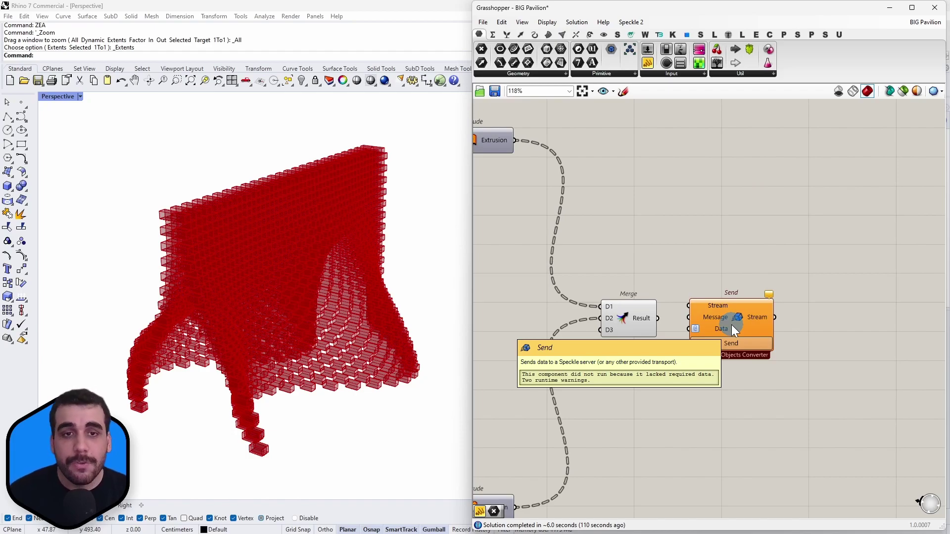
{"action": "left_click_drag", "start_coordinate": [732, 325], "coordinate": [741, 303]}
{"action": "scroll", "coordinate": [746, 349], "scroll_direction": "up", "scroll_amount": 4}
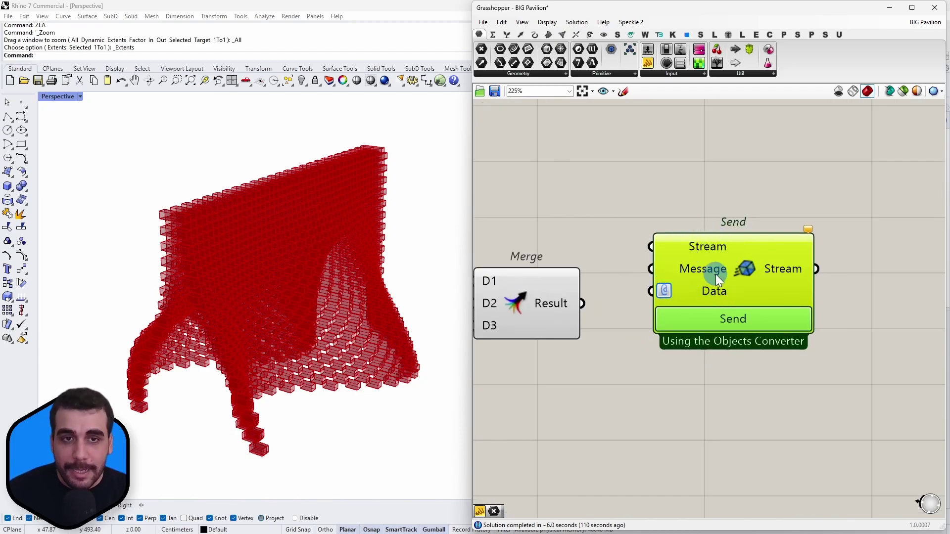
Step: Wire Merge's Result into Send's Data input, then bring up the Speckle feed in the browser
{"action": "mouse_move", "coordinate": [714, 272]}
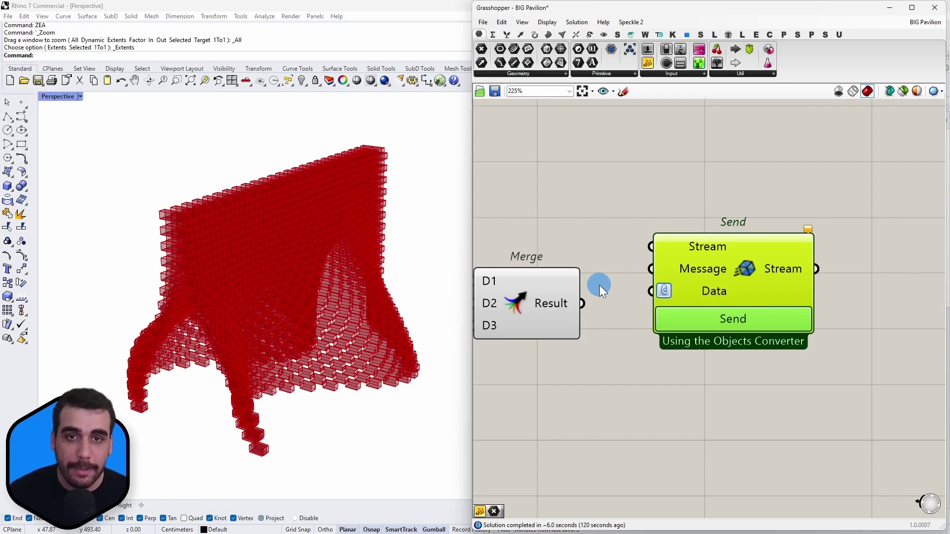
{"action": "left_click", "coordinate": [519, 296]}
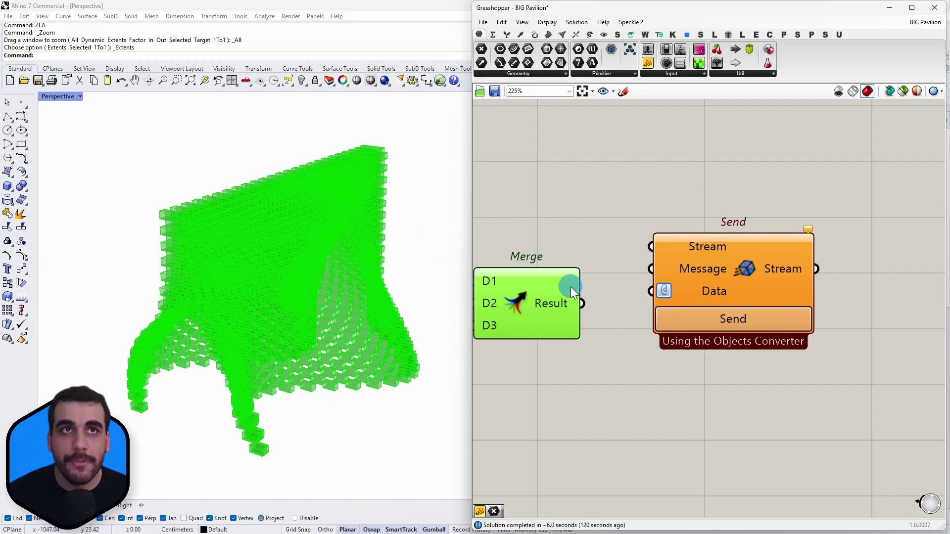
{"action": "left_click_drag", "start_coordinate": [582, 303], "coordinate": [669, 293]}
{"action": "left_click_drag", "start_coordinate": [727, 275], "coordinate": [738, 287]}
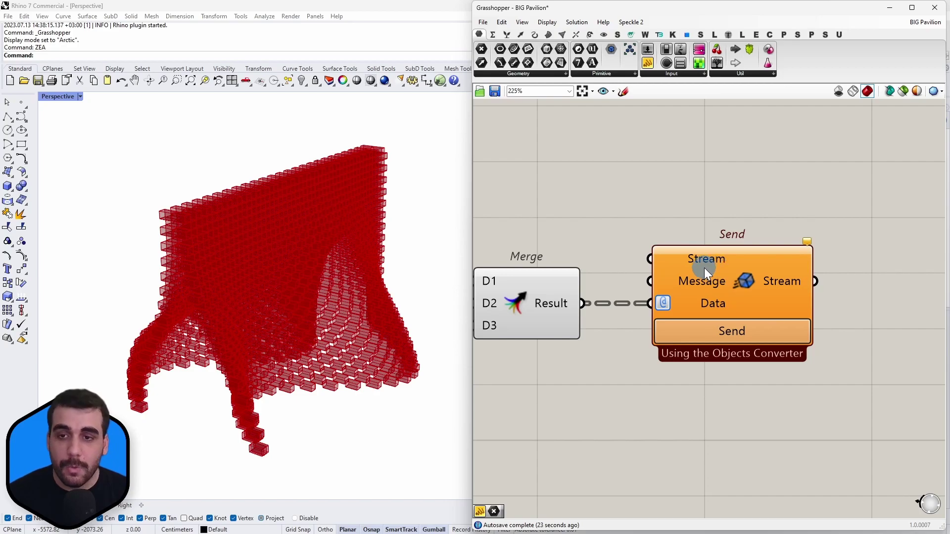
{"action": "mouse_move", "coordinate": [705, 268]}
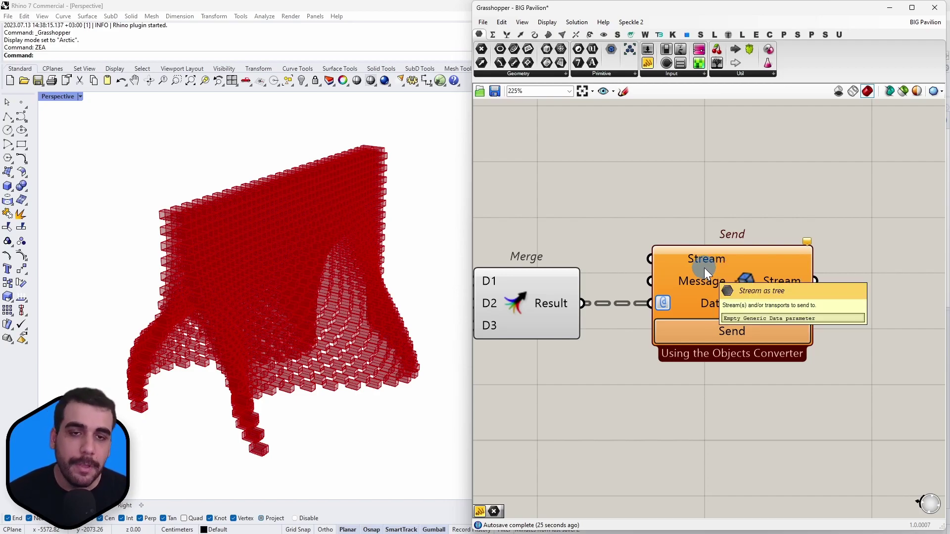
{"action": "left_click", "coordinate": [631, 224]}
{"action": "key", "text": "alt+Tab"}
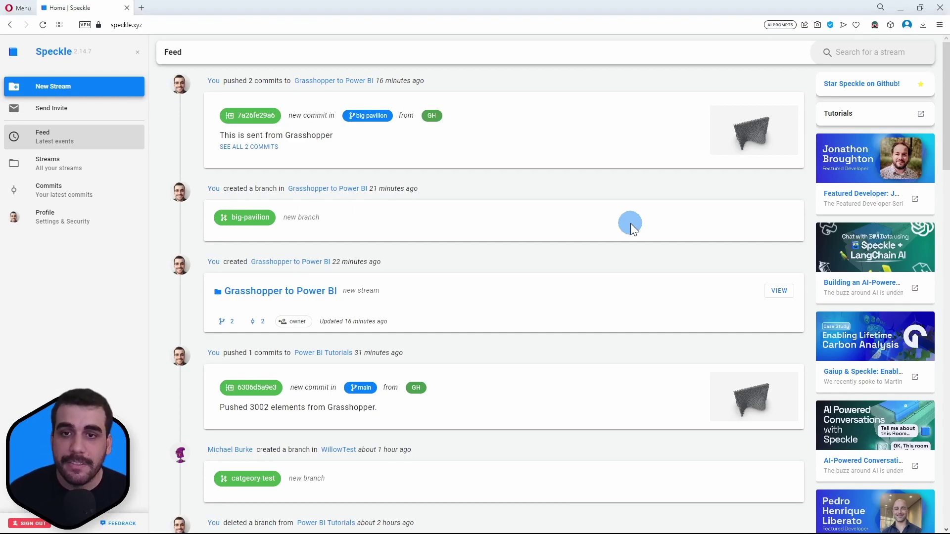
Step: Find and open the Power BI Tutorials stream and expand its branches
{"action": "left_click", "coordinate": [865, 53]}
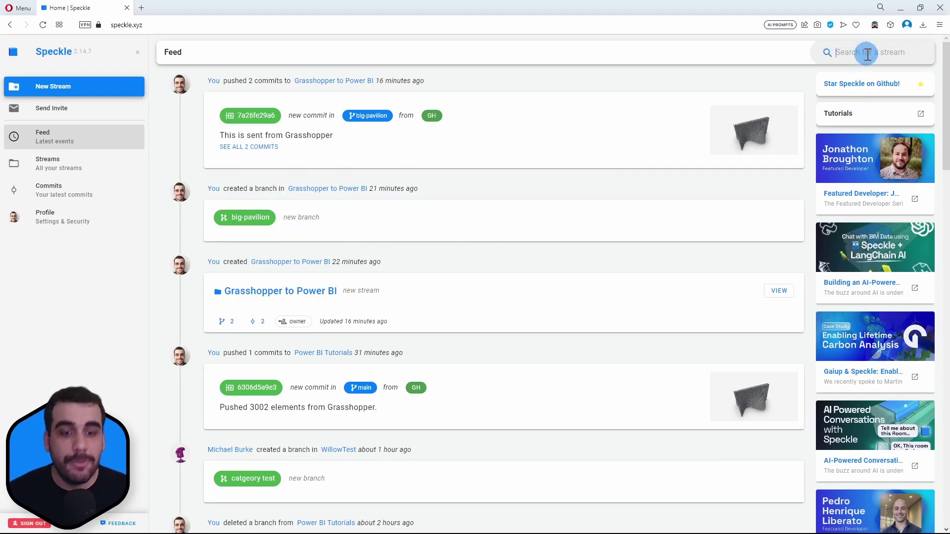
{"action": "type", "text": "power bi"}
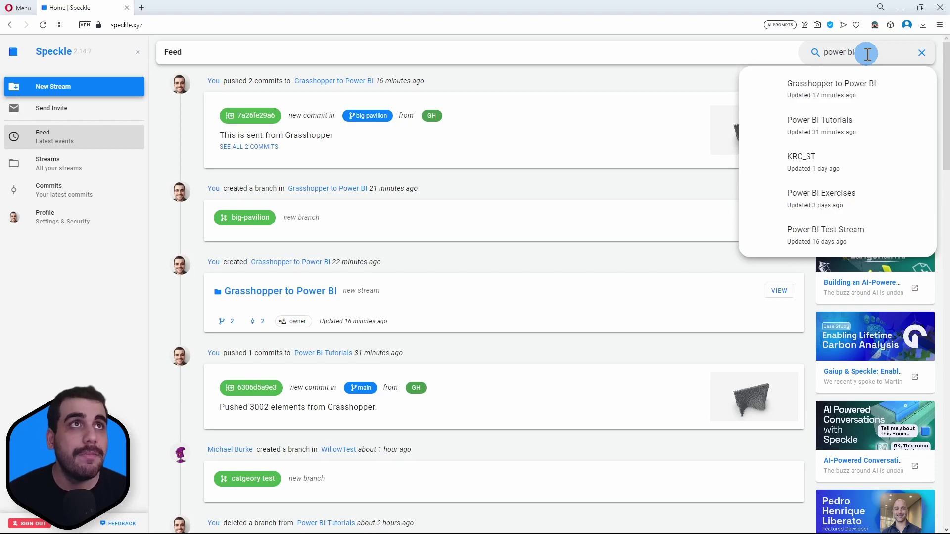
{"action": "left_click", "coordinate": [831, 137]}
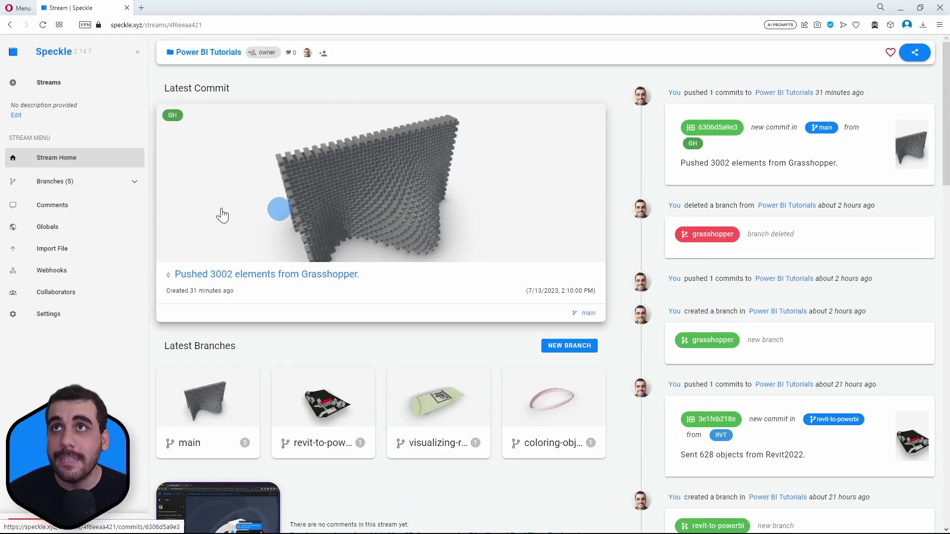
{"action": "left_click", "coordinate": [86, 186]}
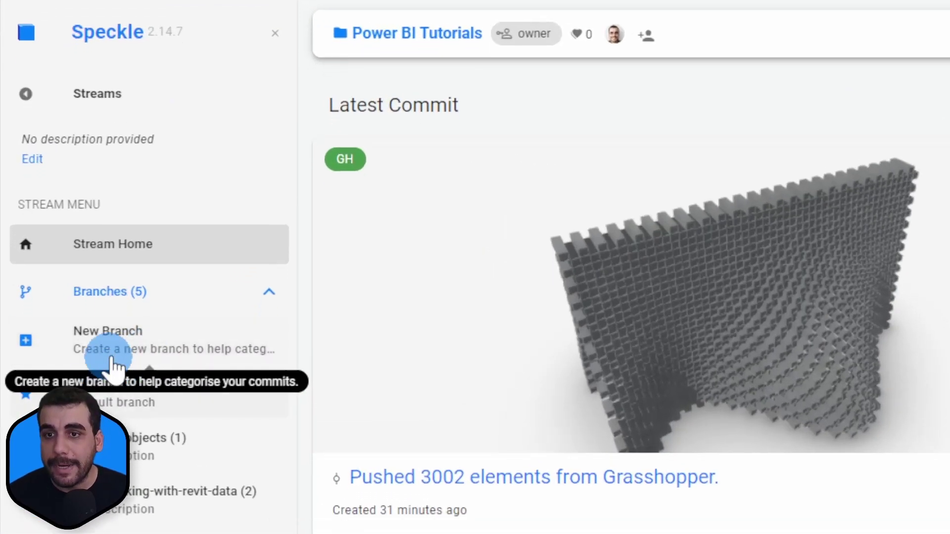
Step: Create the branch grasshopper-to-power-bi and copy its page URL
{"action": "left_click", "coordinate": [72, 213]}
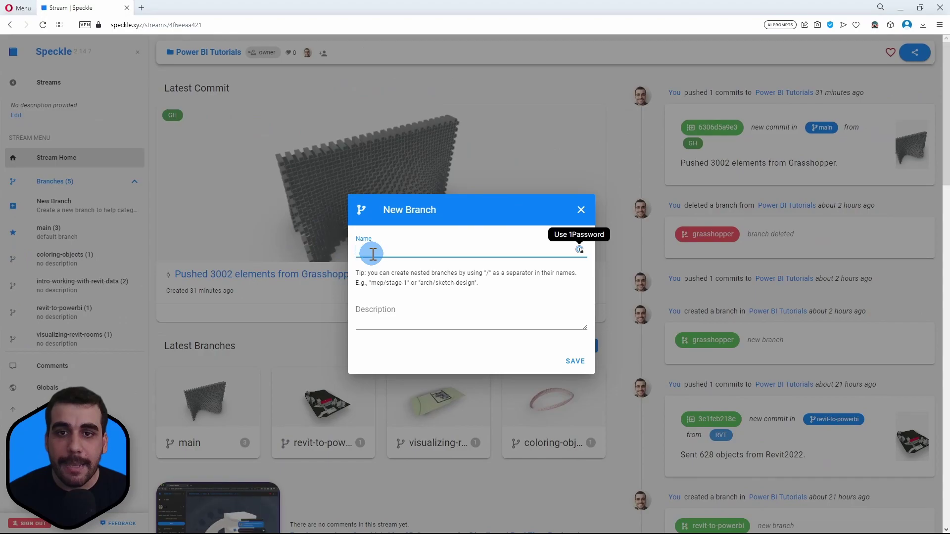
{"action": "type", "text": "grasshoppet"}
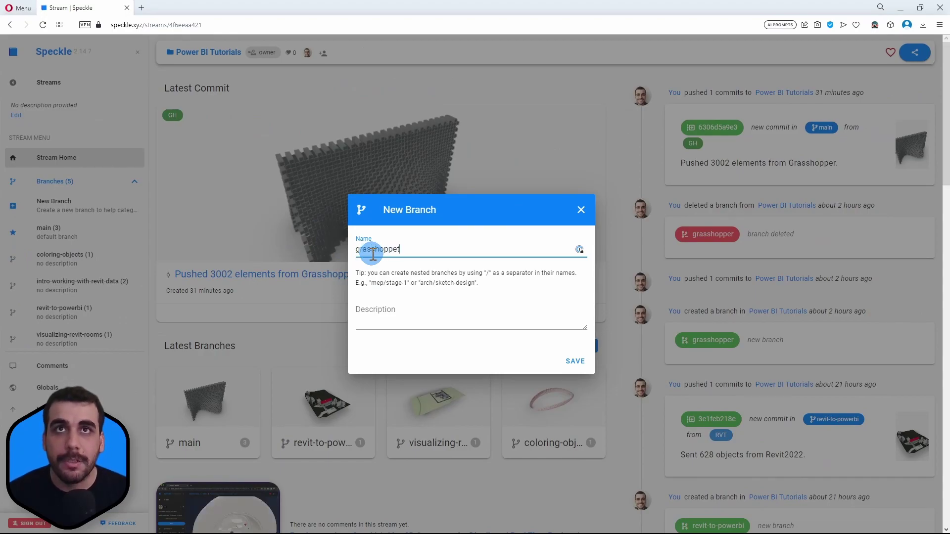
{"action": "key", "text": "BackSpace"}
{"action": "type", "text": "r to power"}
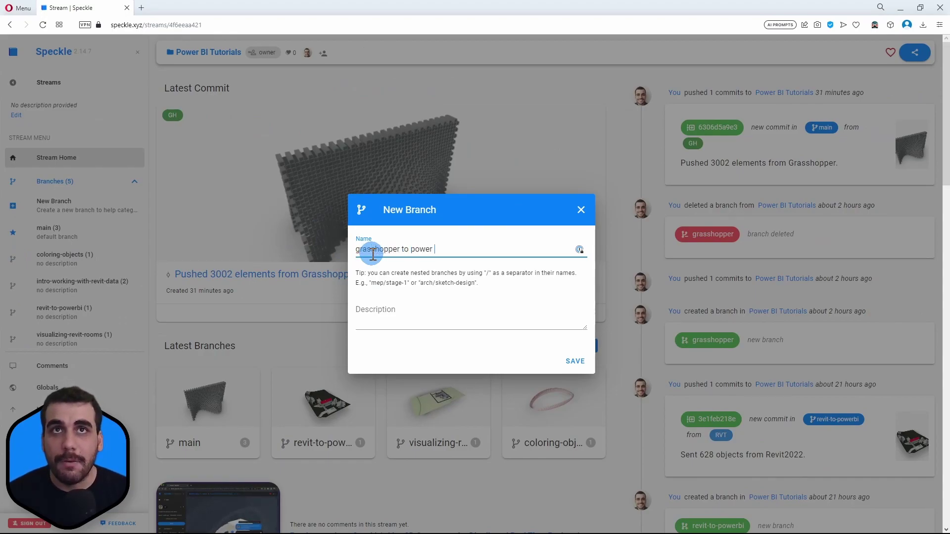
{"action": "key", "text": "ctrl+a"}
{"action": "type", "text": "grasshopper"}
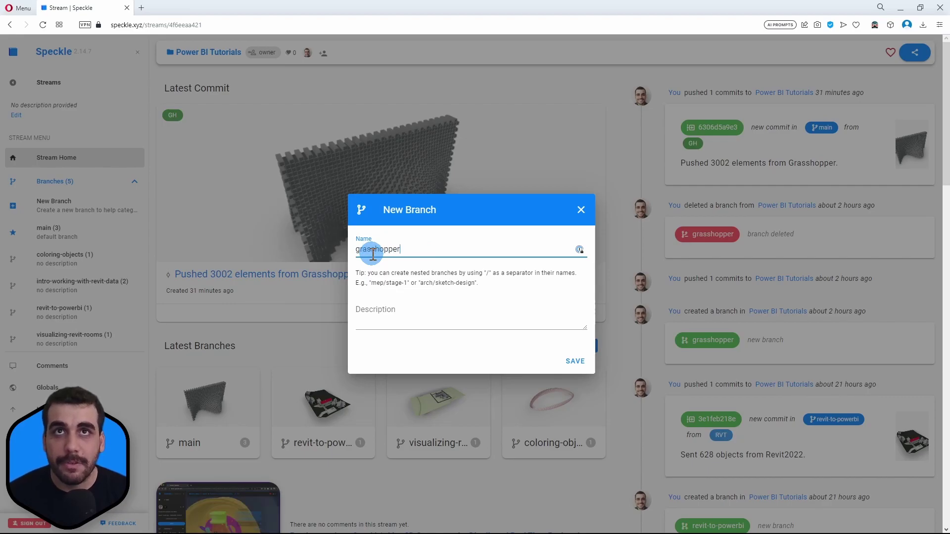
{"action": "type", "text": "-to-power-bi"}
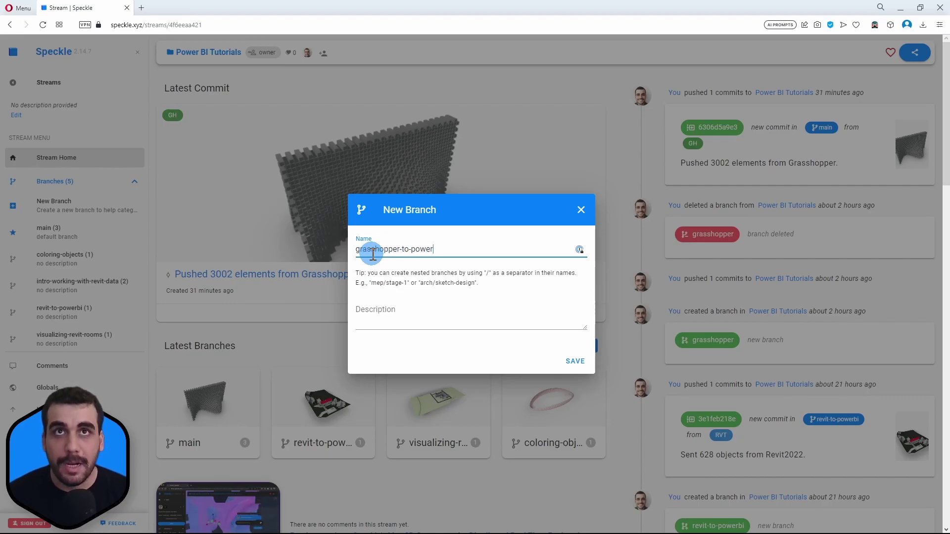
{"action": "left_click", "coordinate": [398, 312]}
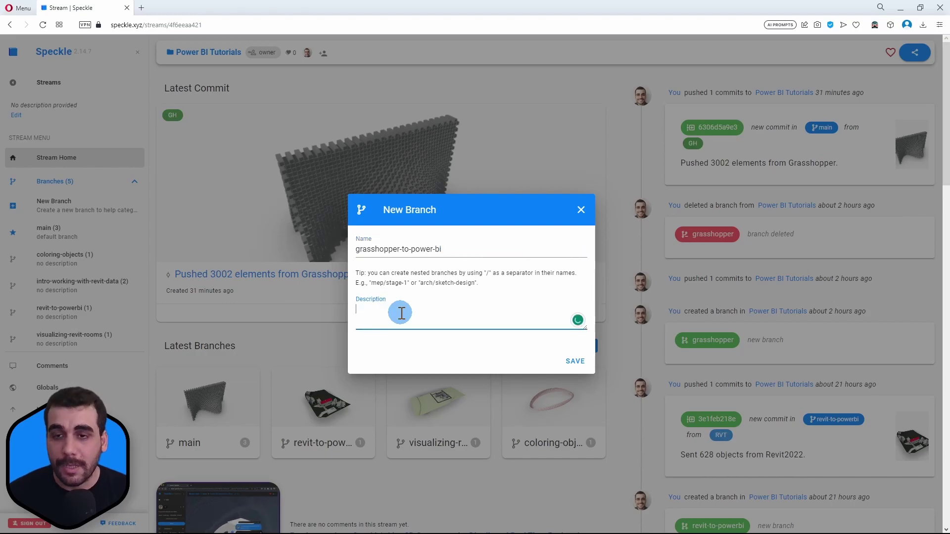
{"action": "left_click", "coordinate": [576, 361]}
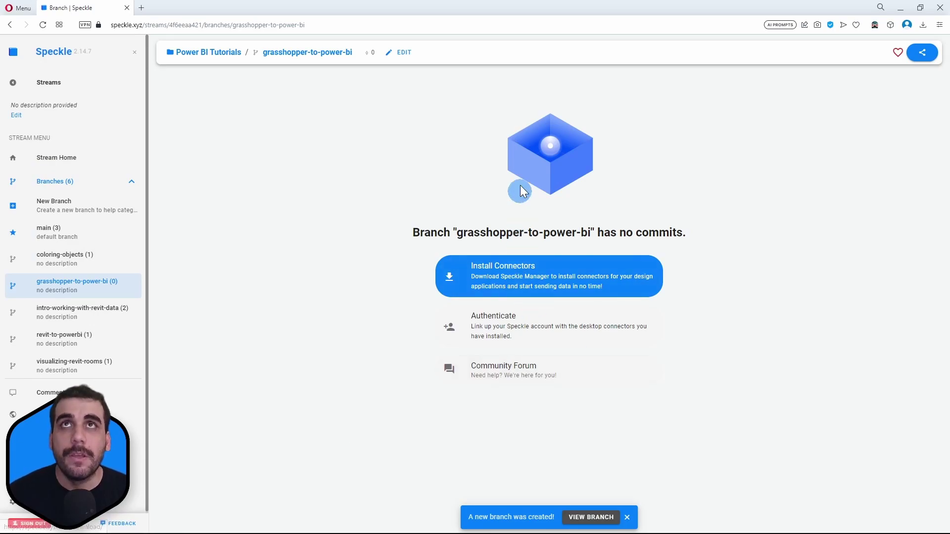
{"action": "left_click", "coordinate": [314, 23]}
{"action": "key", "text": "ctrl+c"}
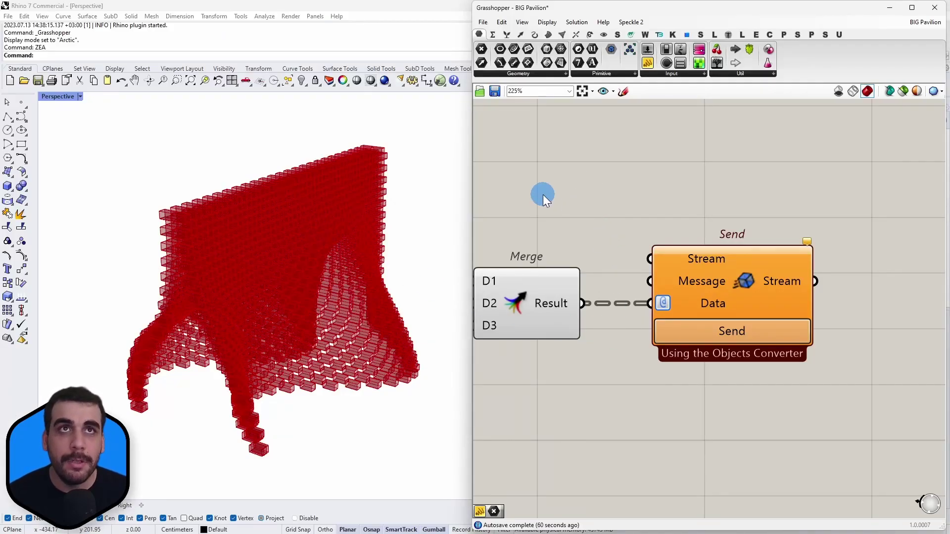
Step: Add a Panel holding the pasted branch URL and wire it into Send's Stream input
{"action": "double_click", "coordinate": [542, 194]}
{"action": "type", "text": "panel"}
{"action": "key", "text": "Return"}
{"action": "left_click_drag", "start_coordinate": [565, 197], "coordinate": [561, 168]}
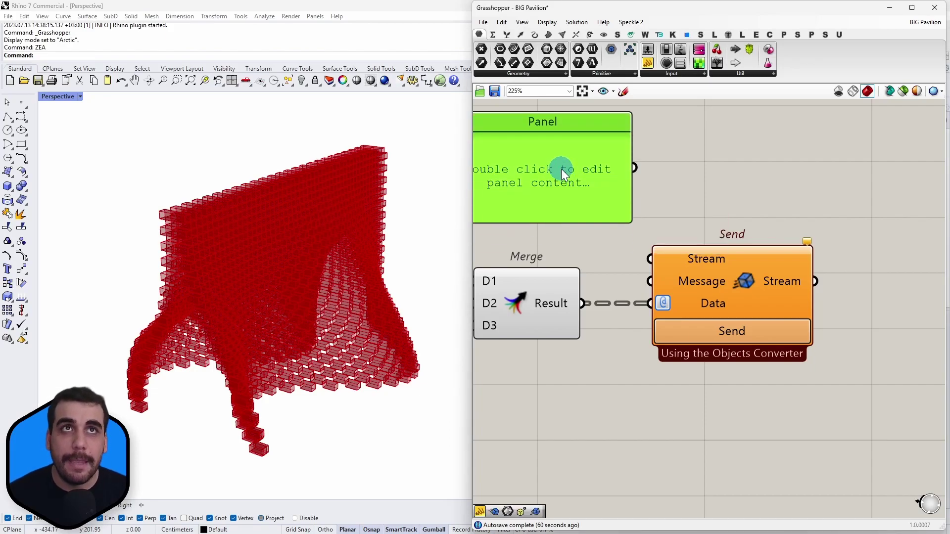
{"action": "key", "text": "ctrl+v"}
{"action": "scroll", "coordinate": [664, 197], "scroll_direction": "down", "scroll_amount": 2}
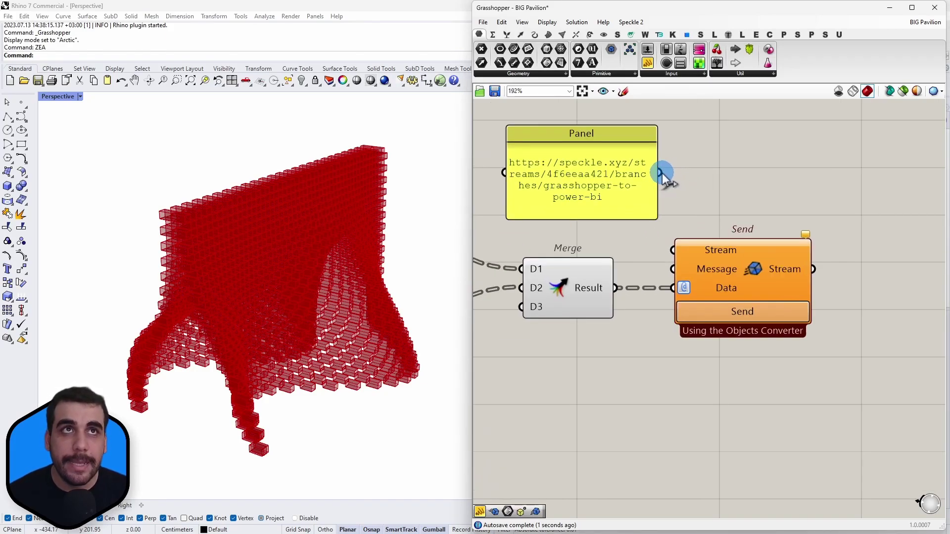
{"action": "left_click_drag", "start_coordinate": [660, 173], "coordinate": [673, 250]}
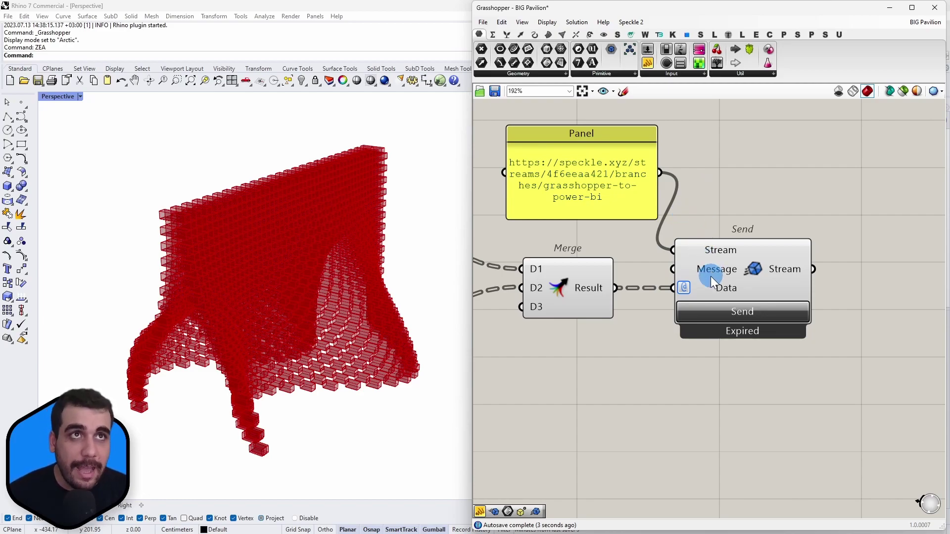
{"action": "mouse_move", "coordinate": [714, 276]}
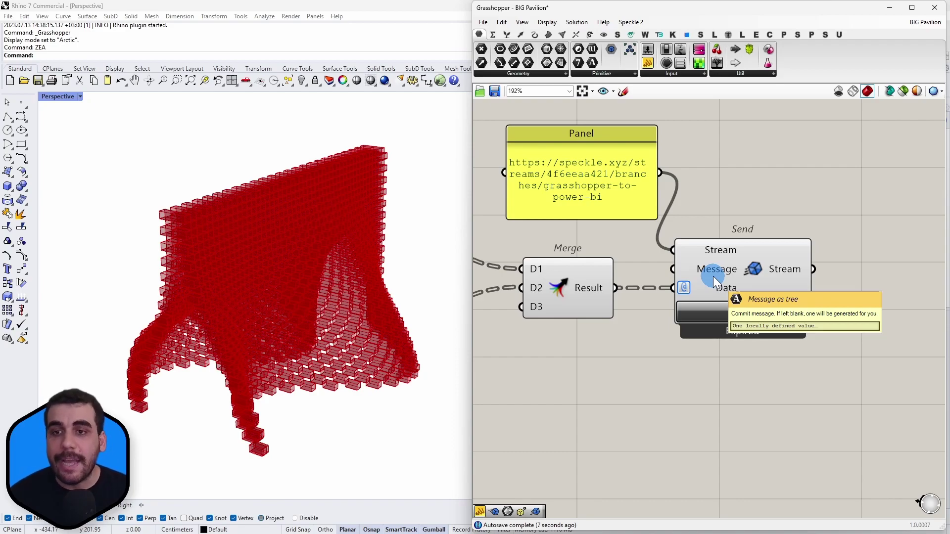
Step: Feed a 'This is sent from GH' panel into Send's Message input and send the pavilion
{"action": "double_click", "coordinate": [583, 373]}
{"action": "type", "text": "panel"}
{"action": "key", "text": "Return"}
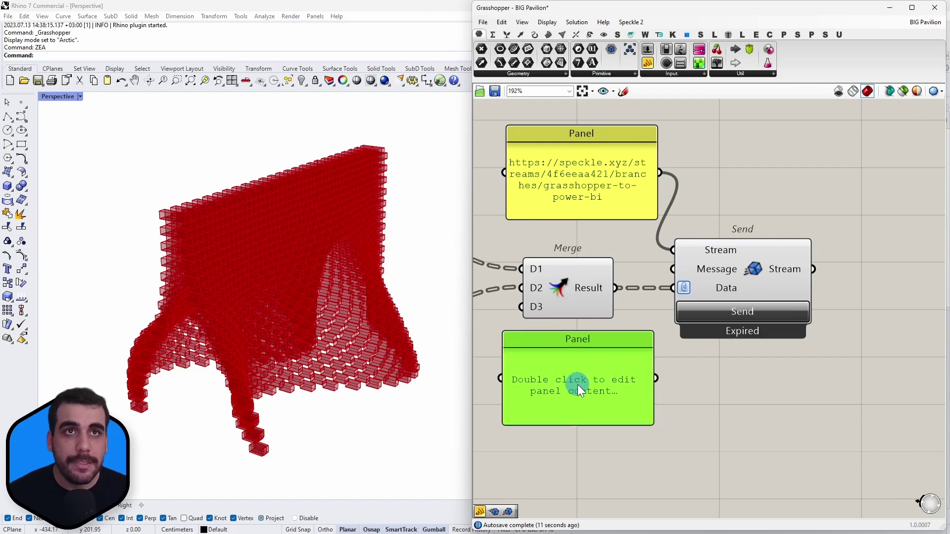
{"action": "double_click", "coordinate": [577, 385]}
{"action": "type", "text": "This is sen"}
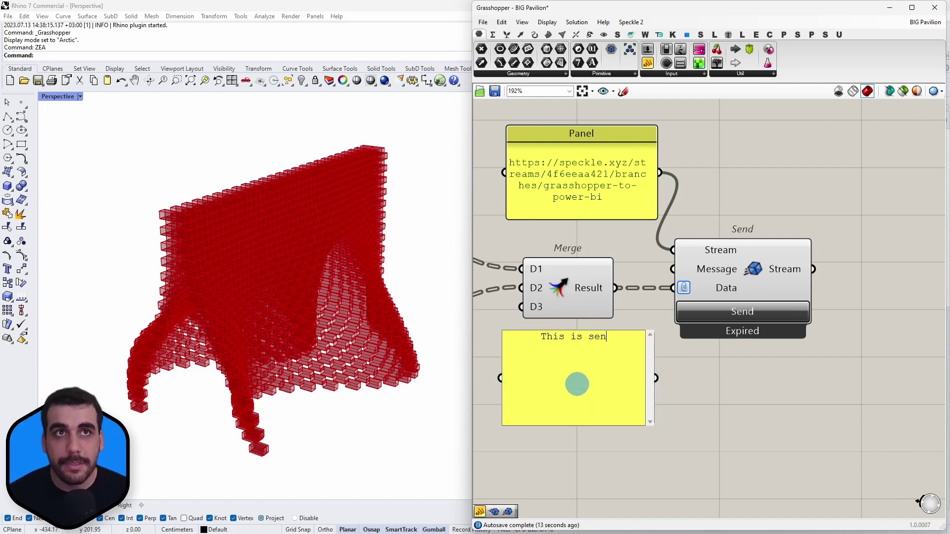
{"action": "type", "text": "t from "}
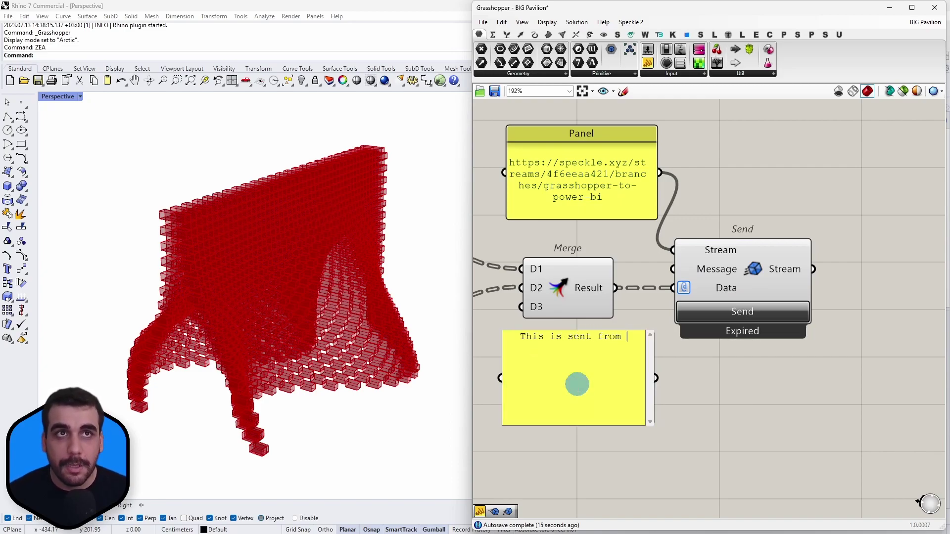
{"action": "type", "text": "GH"}
{"action": "left_click", "coordinate": [689, 372]}
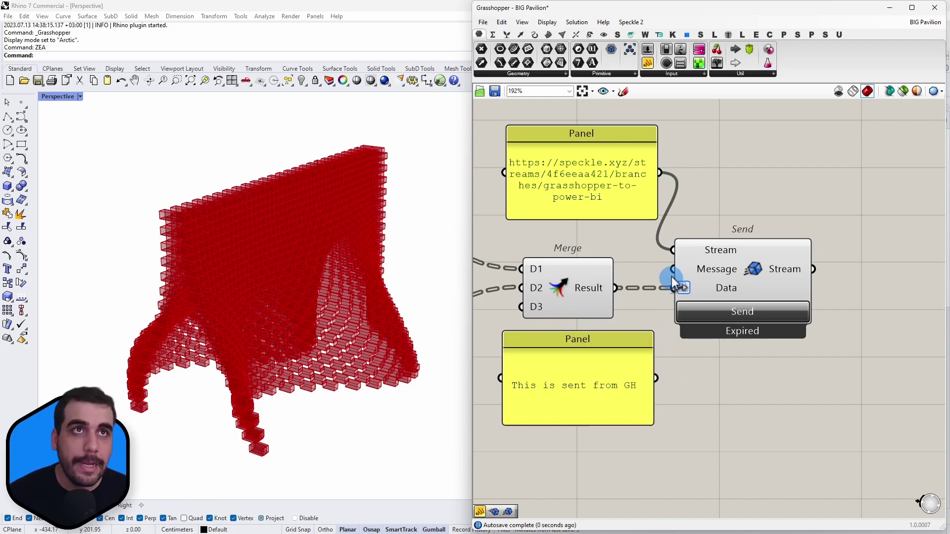
{"action": "left_click_drag", "start_coordinate": [663, 323], "coordinate": [664, 378]}
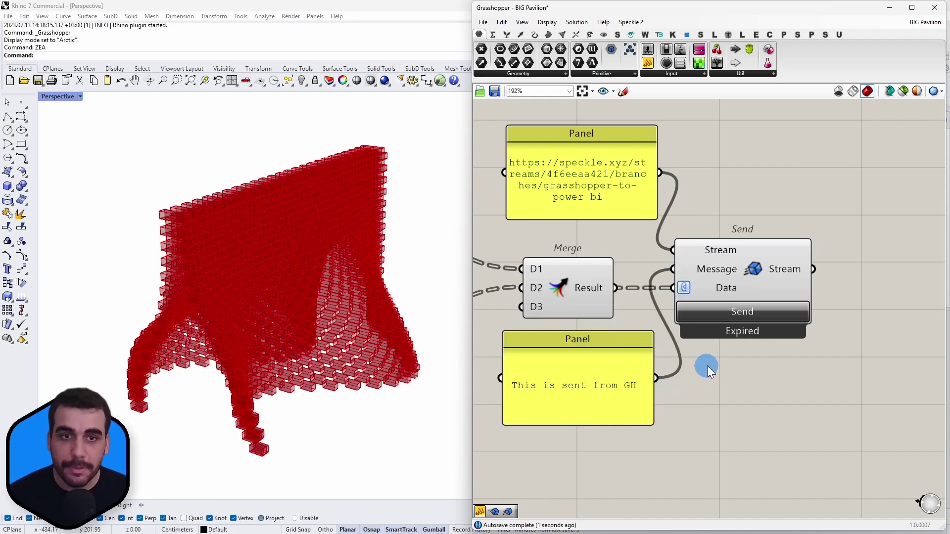
{"action": "left_click", "coordinate": [749, 312]}
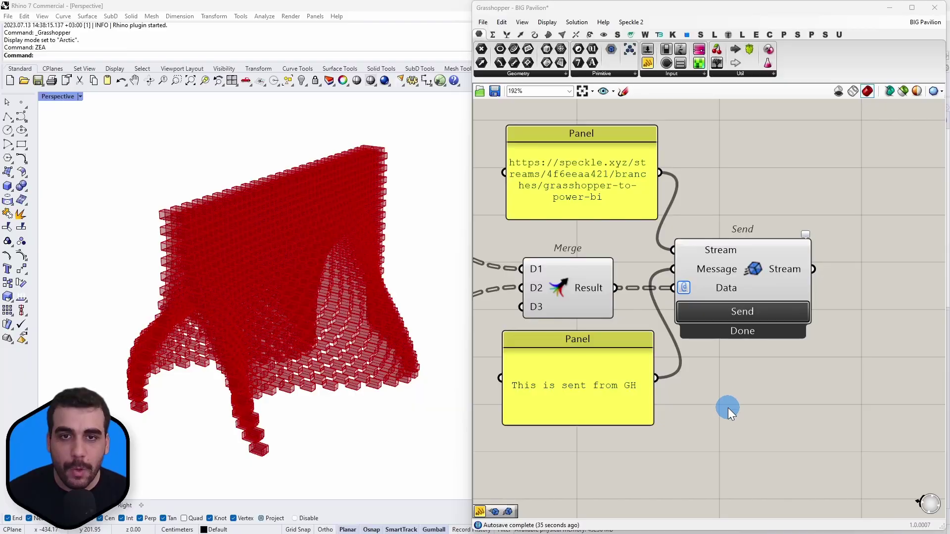
Step: Open the 'This is sent from GH' commit and orbit its 3D pavilion
{"action": "key", "text": "alt+Tab"}
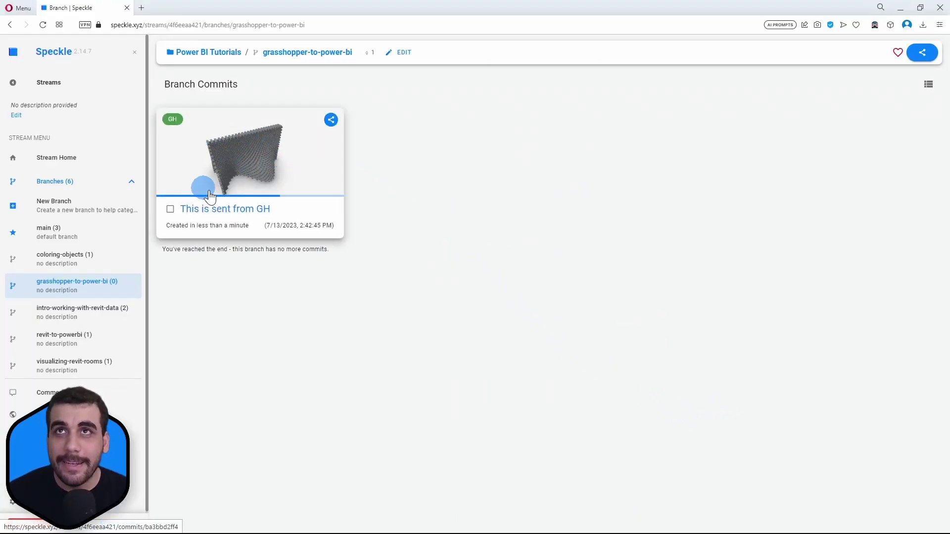
{"action": "left_click", "coordinate": [260, 171]}
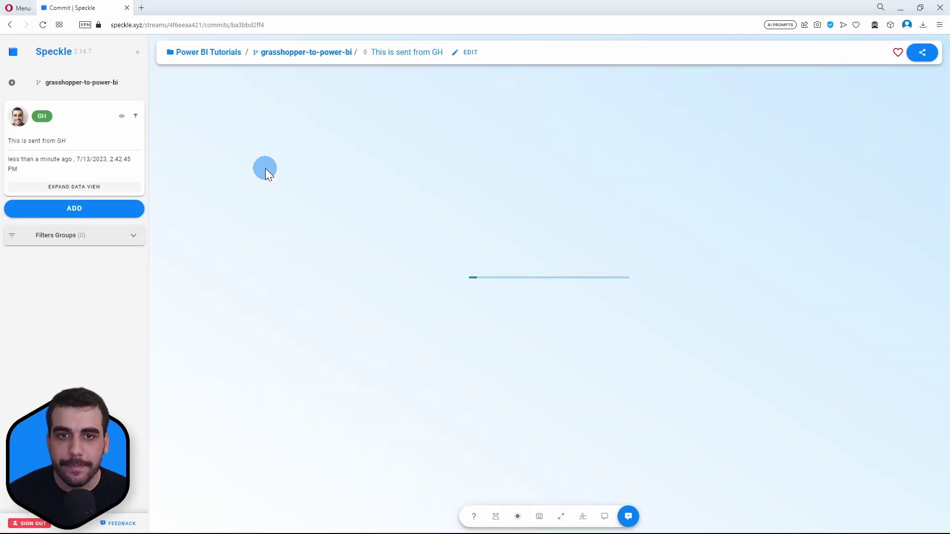
{"action": "left_click_drag", "start_coordinate": [458, 329], "coordinate": [636, 327]}
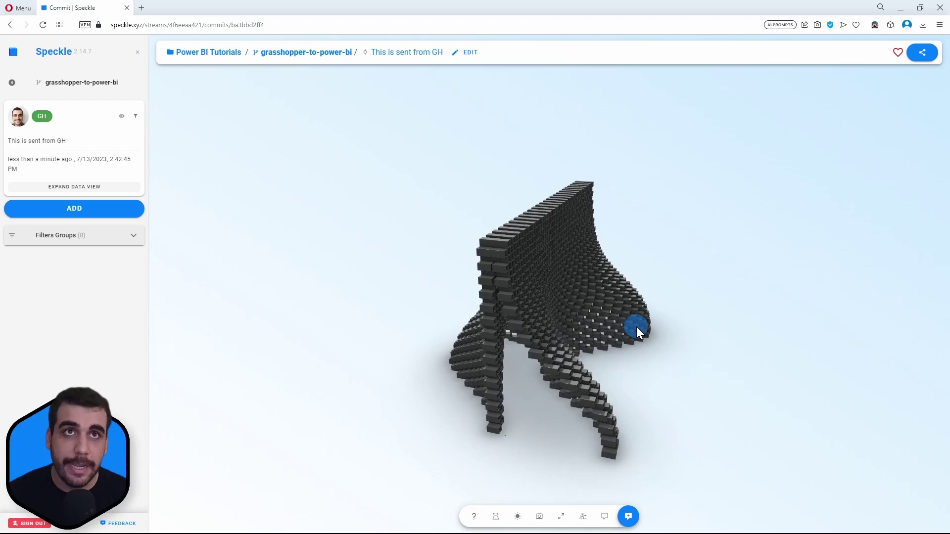
{"action": "left_click_drag", "start_coordinate": [636, 326], "coordinate": [462, 337]}
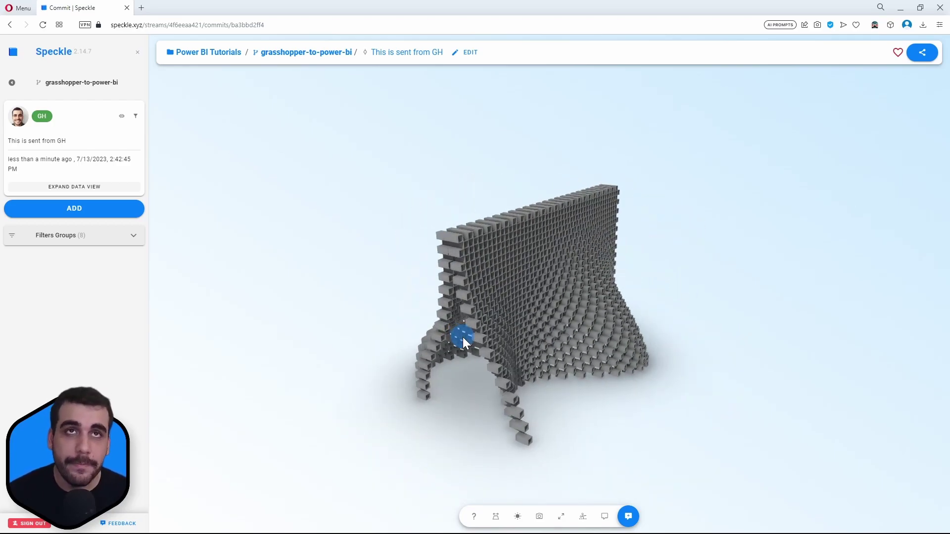
Step: Return to the grasshopper-to-power-bi branch page and copy its URL
{"action": "left_click", "coordinate": [9, 25]}
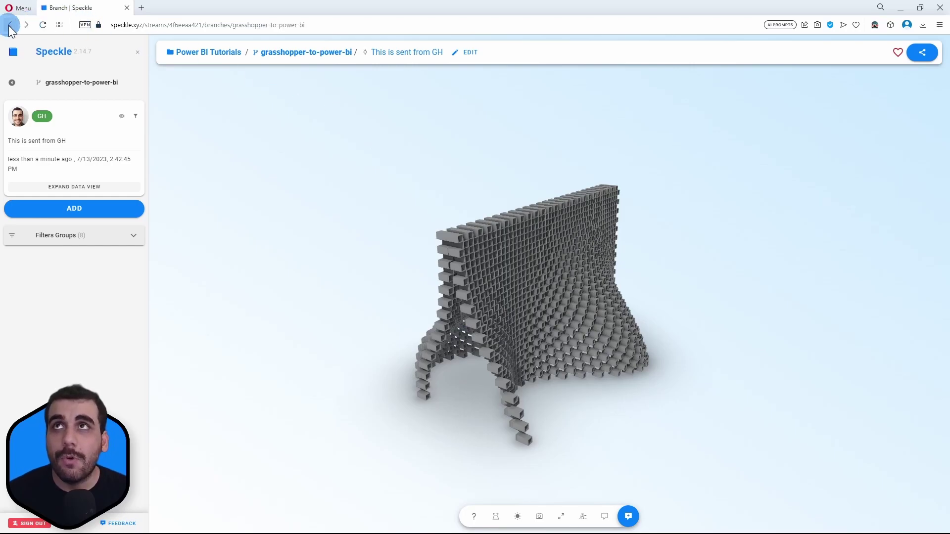
{"action": "left_click", "coordinate": [332, 26]}
{"action": "key", "text": "ctrl+c"}
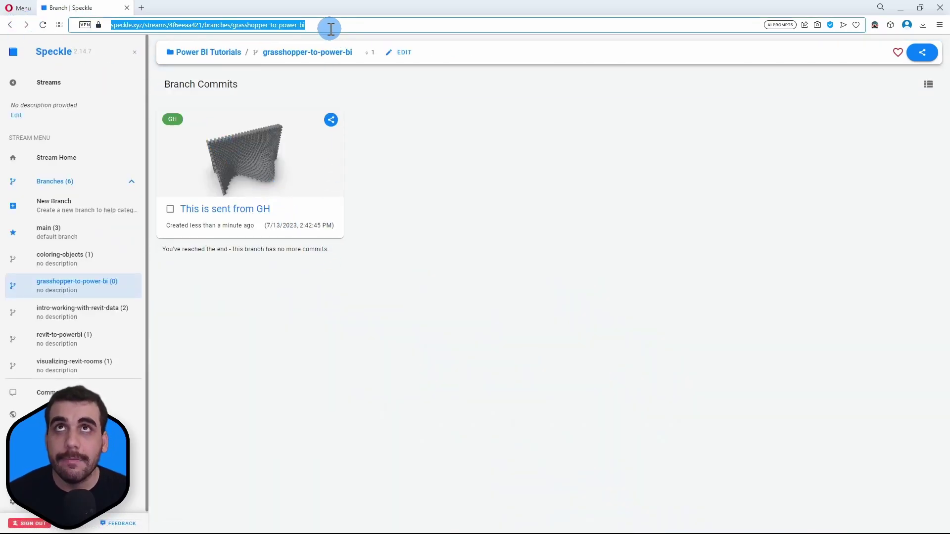
{"action": "left_click", "coordinate": [468, 233]}
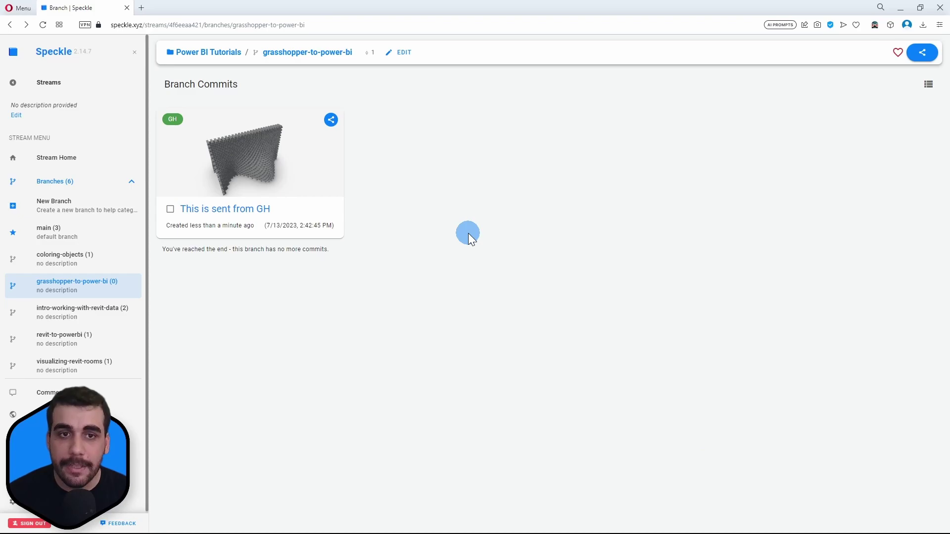
{"action": "key", "text": "alt+Tab"}
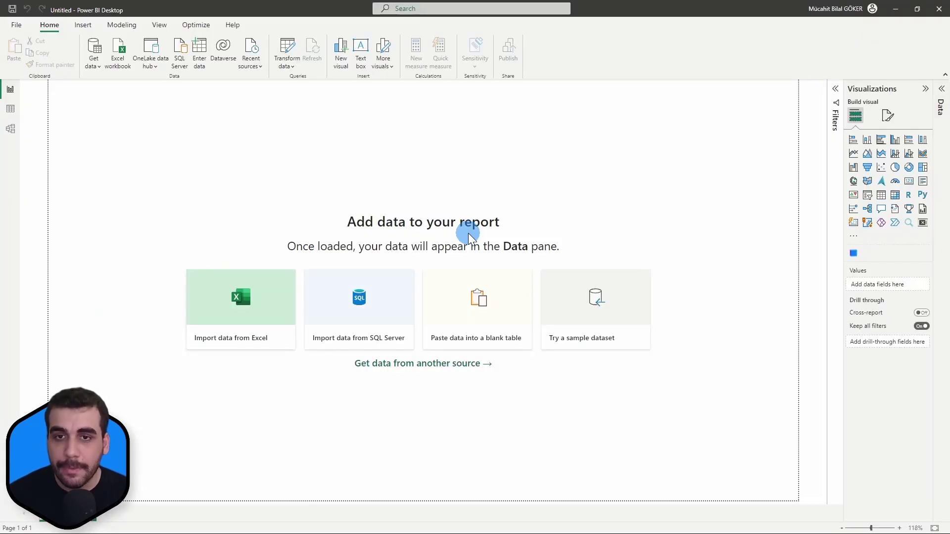
Step: Connect through Speckle - Get stream by URL (Beta) using the pasted branch URL
{"action": "left_click", "coordinate": [98, 51]}
{"action": "type", "text": "speckle"}
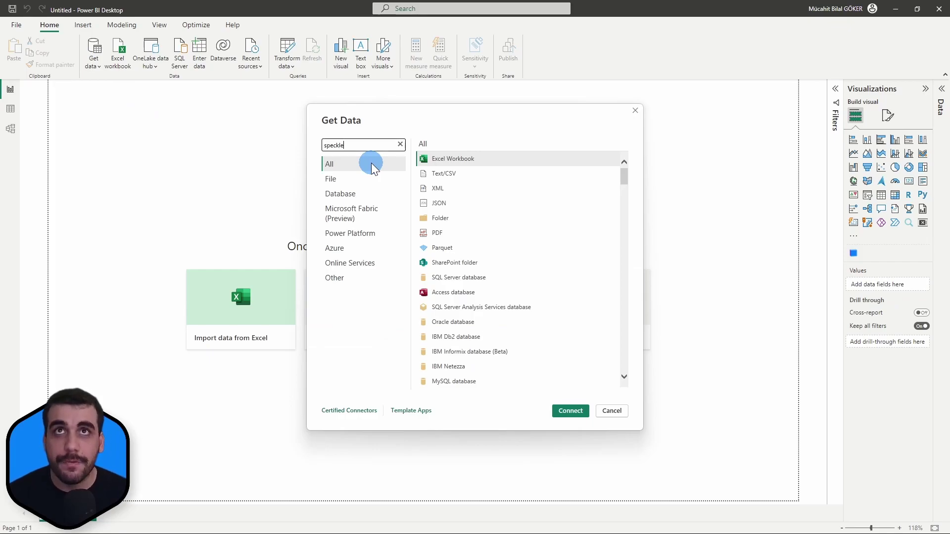
{"action": "left_click", "coordinate": [543, 176]}
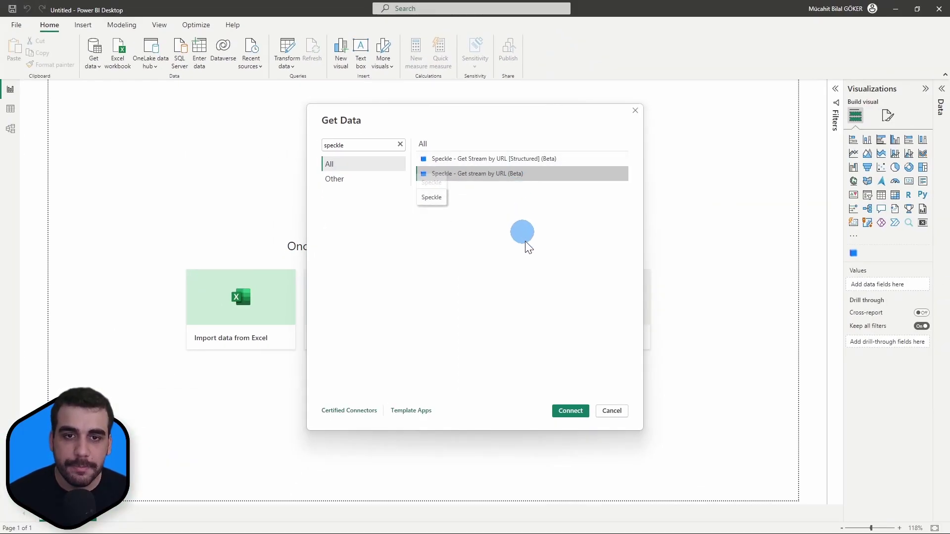
{"action": "left_click", "coordinate": [572, 411]}
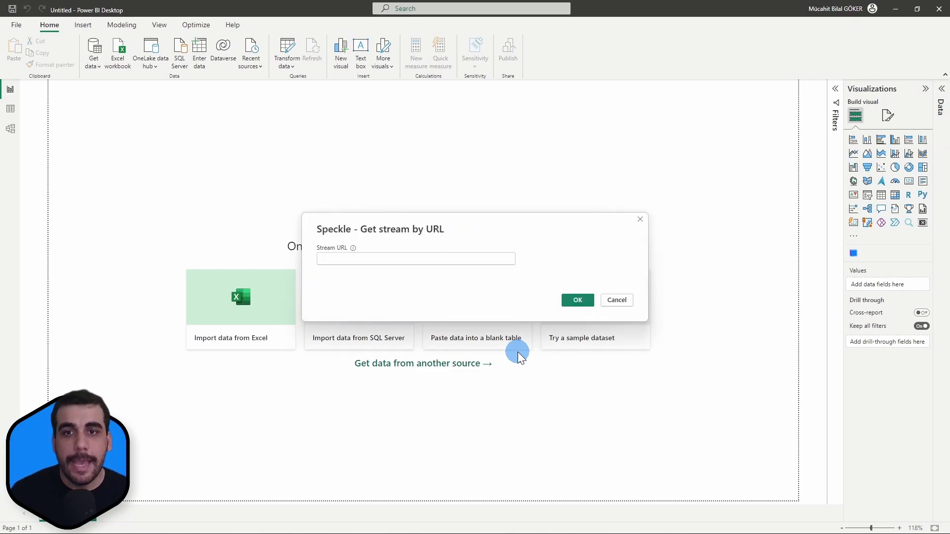
{"action": "key", "text": "ctrl+v"}
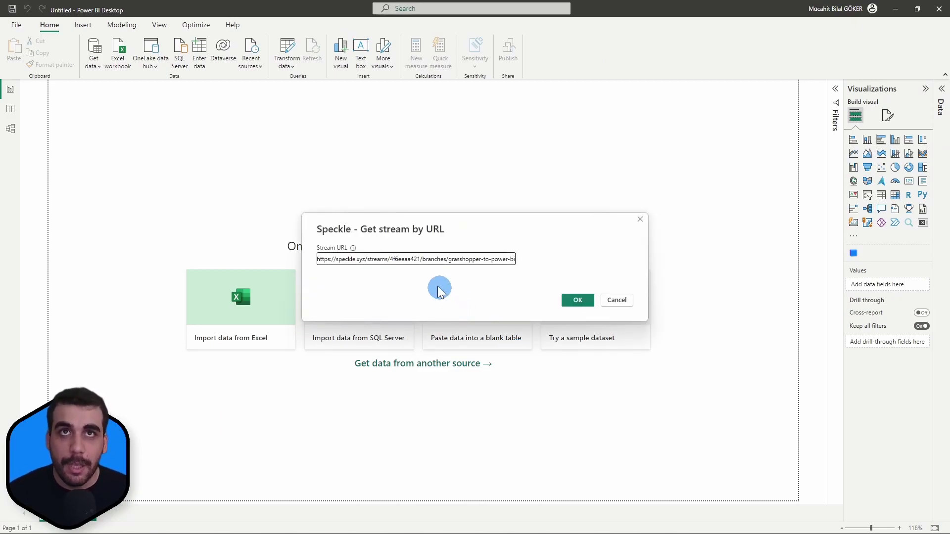
{"action": "left_click", "coordinate": [577, 300]}
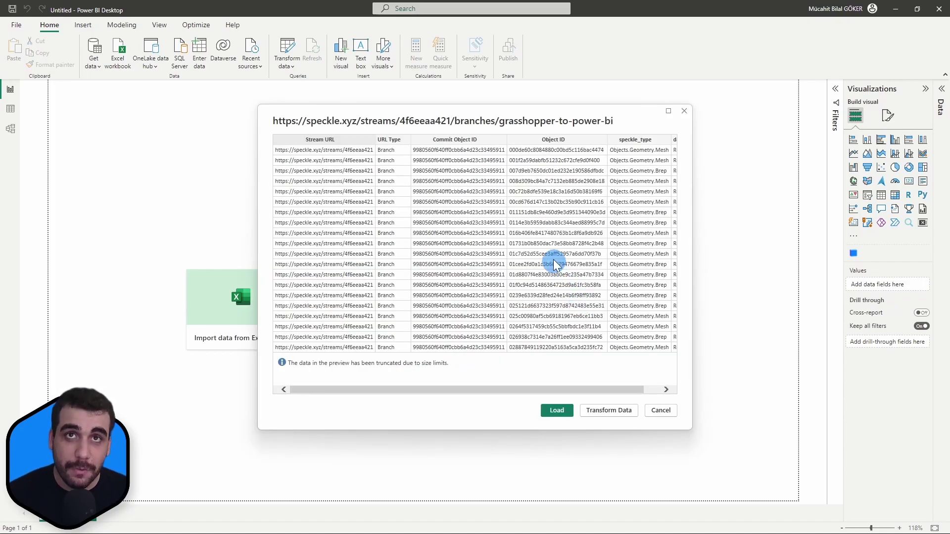
Step: Load the stream data and add a large Speckle PowerBI Viewer visual to the report
{"action": "left_click", "coordinate": [556, 410]}
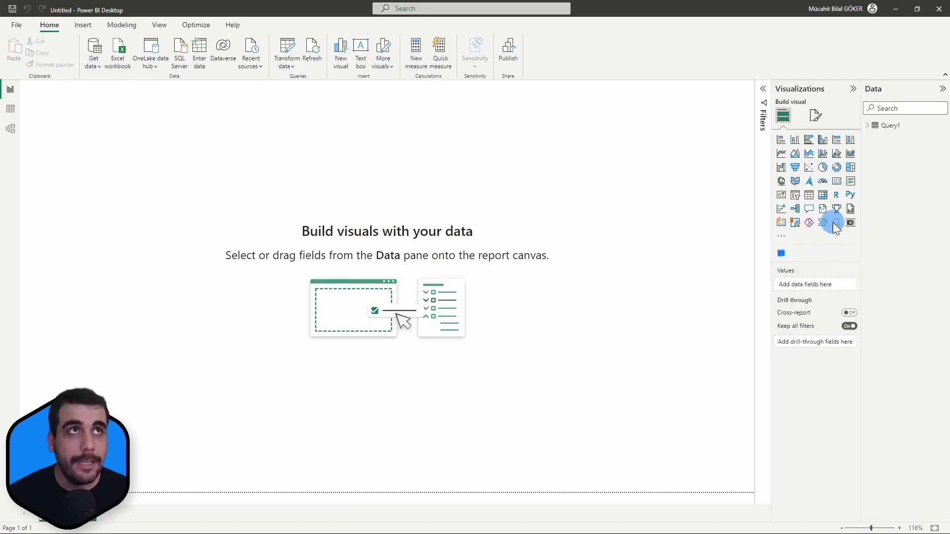
{"action": "left_click", "coordinate": [870, 126]}
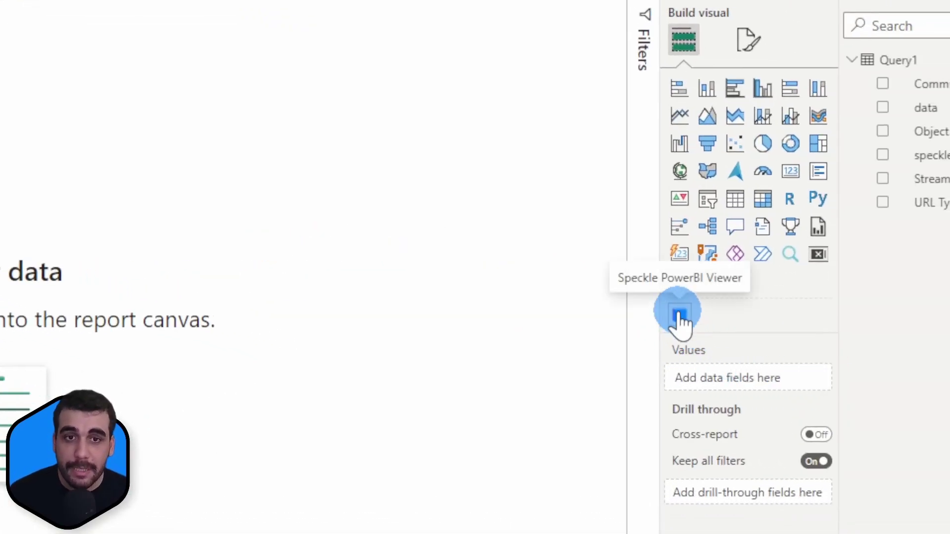
{"action": "left_click", "coordinate": [679, 316]}
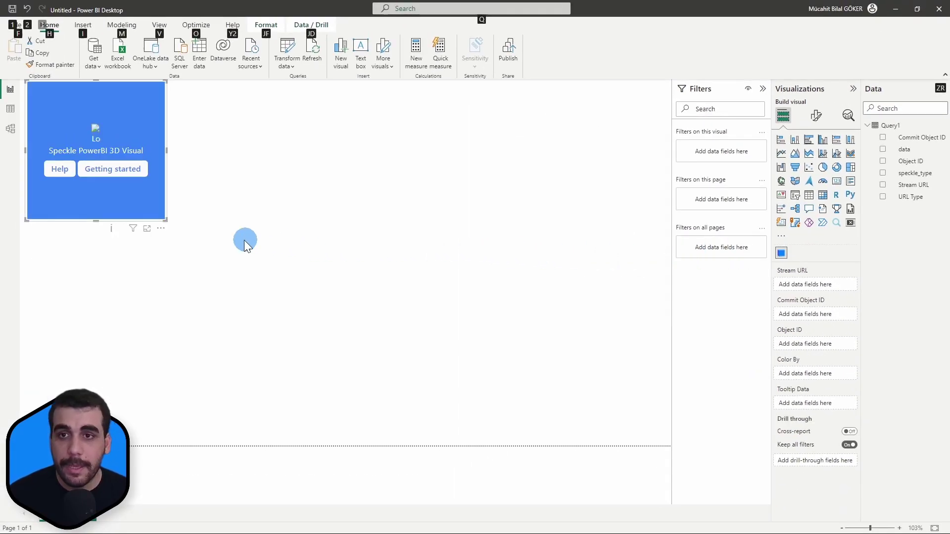
{"action": "left_click_drag", "start_coordinate": [164, 219], "coordinate": [674, 449]}
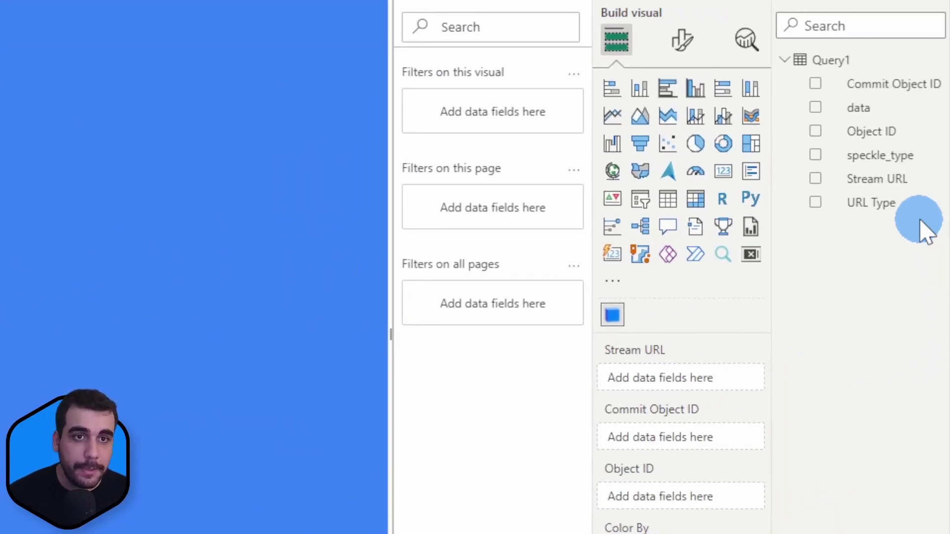
Step: Feed Stream URL, Commit Object ID and Object ID into the Speckle visual's inputs
{"action": "left_click_drag", "start_coordinate": [886, 179], "coordinate": [692, 369]}
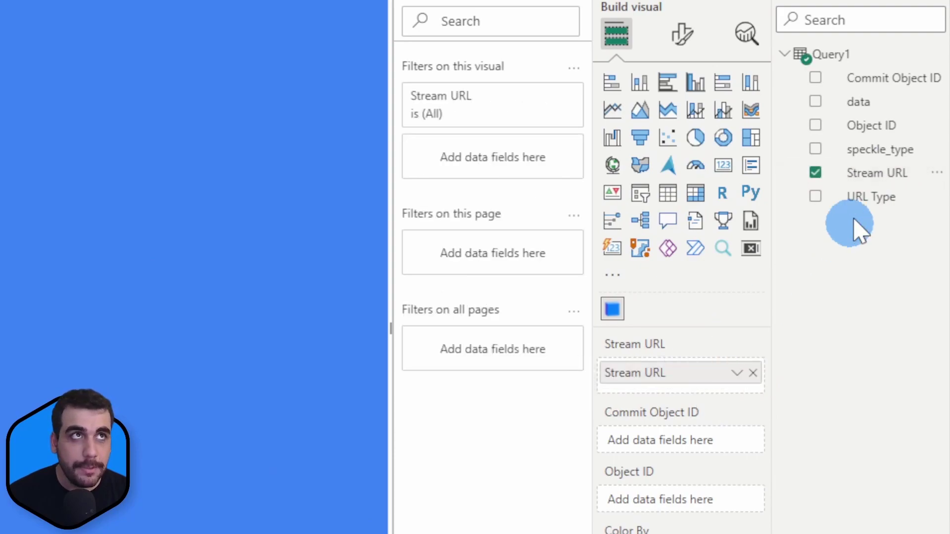
{"action": "left_click_drag", "start_coordinate": [870, 79], "coordinate": [835, 300]}
{"action": "left_click_drag", "start_coordinate": [835, 364], "coordinate": [702, 510]}
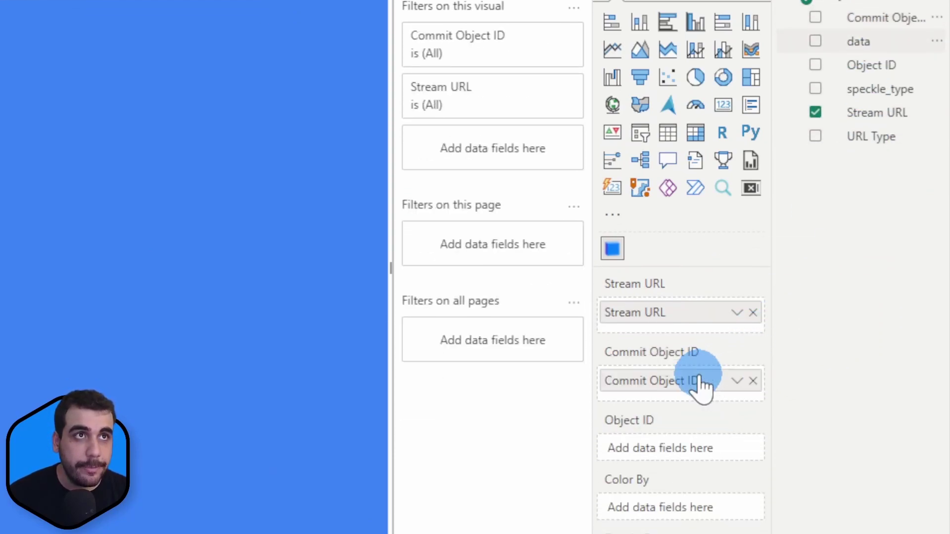
{"action": "left_click_drag", "start_coordinate": [886, 62], "coordinate": [712, 433]}
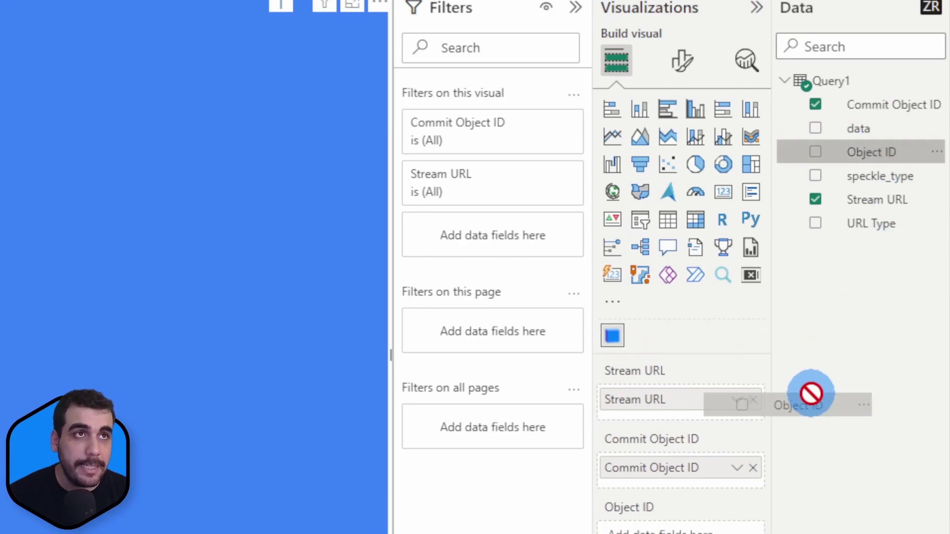
{"action": "left_click_drag", "start_coordinate": [711, 376], "coordinate": [710, 386]}
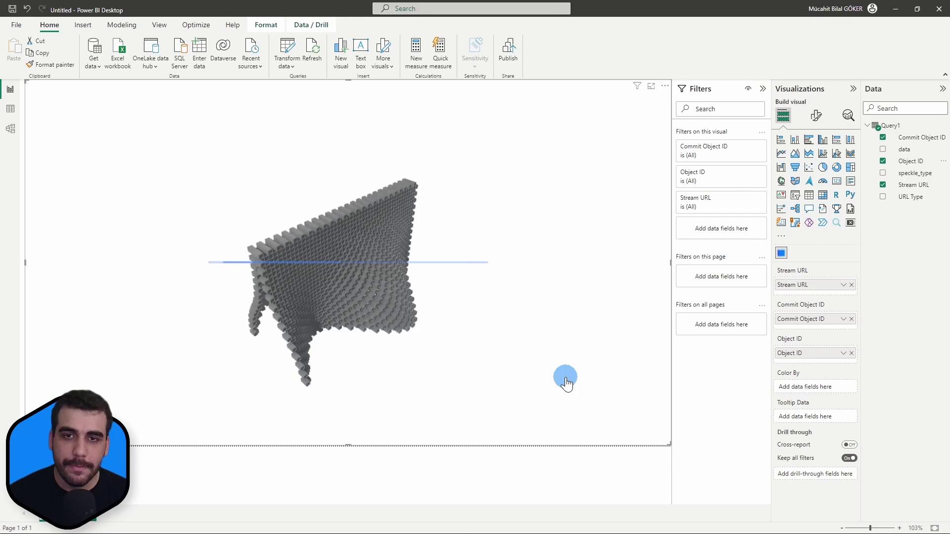
{"action": "left_click_drag", "start_coordinate": [566, 384], "coordinate": [360, 318]}
{"action": "scroll", "coordinate": [365, 314], "scroll_direction": "up", "scroll_amount": 5}
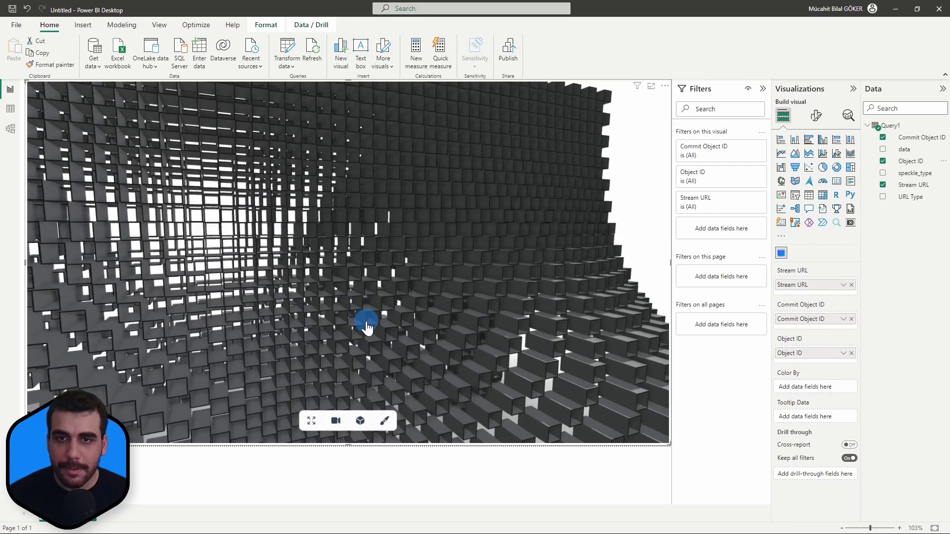
{"action": "scroll", "coordinate": [366, 326], "scroll_direction": "down", "scroll_amount": 10}
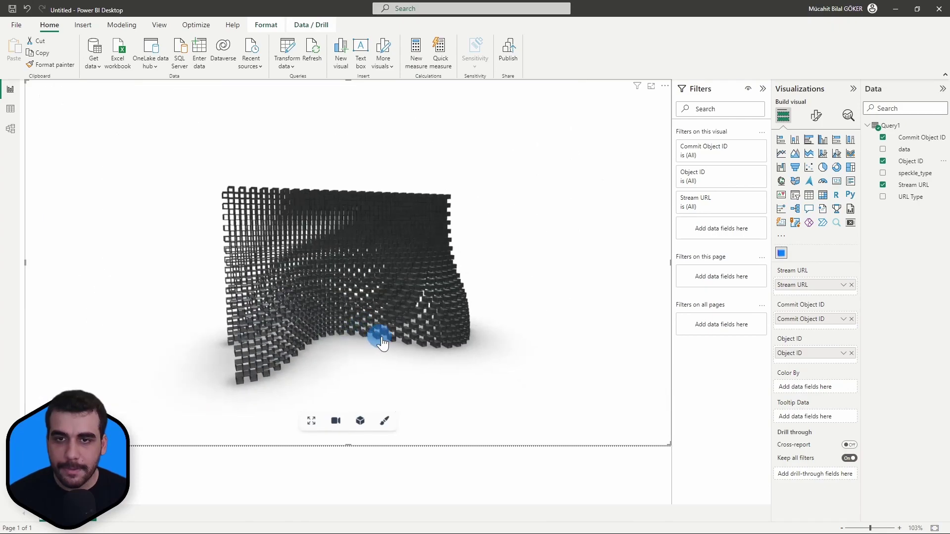
{"action": "left_click_drag", "start_coordinate": [377, 335], "coordinate": [577, 343]}
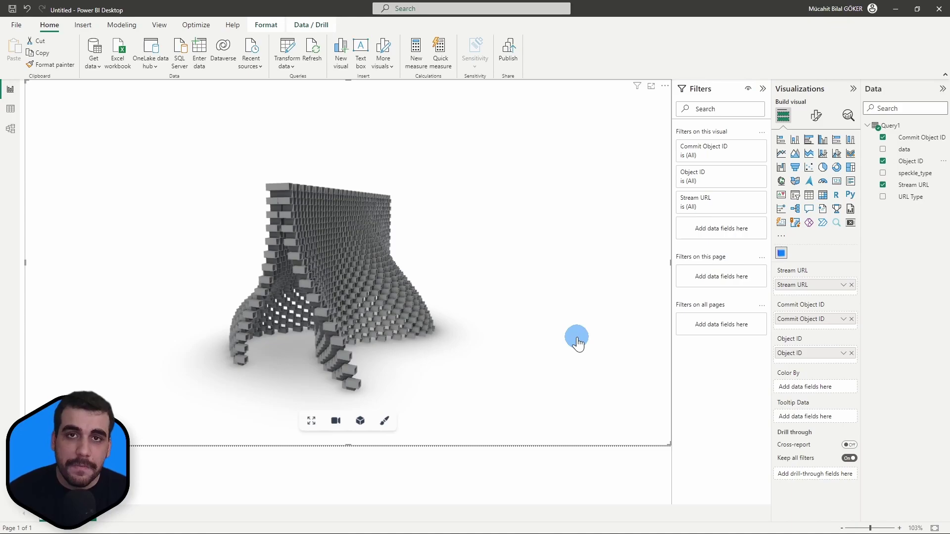